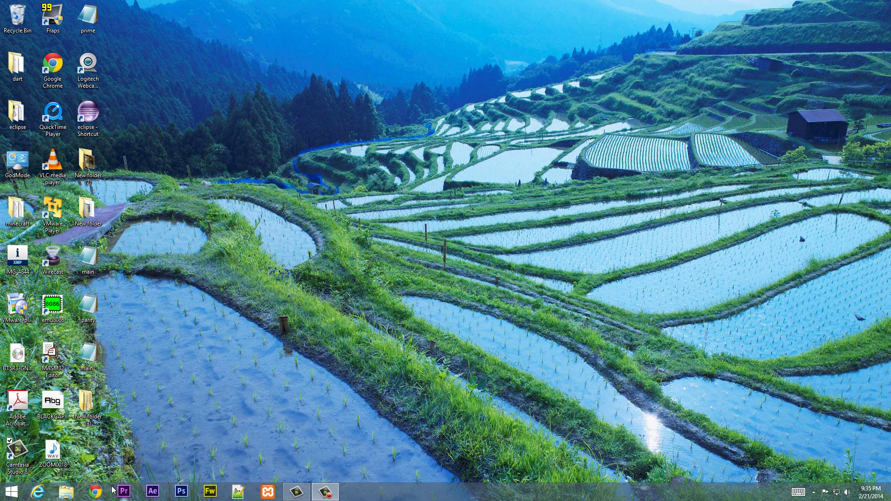
Step: Launch Google Chrome from the Windows taskbar
{"action": "left_click", "coordinate": [95, 491]}
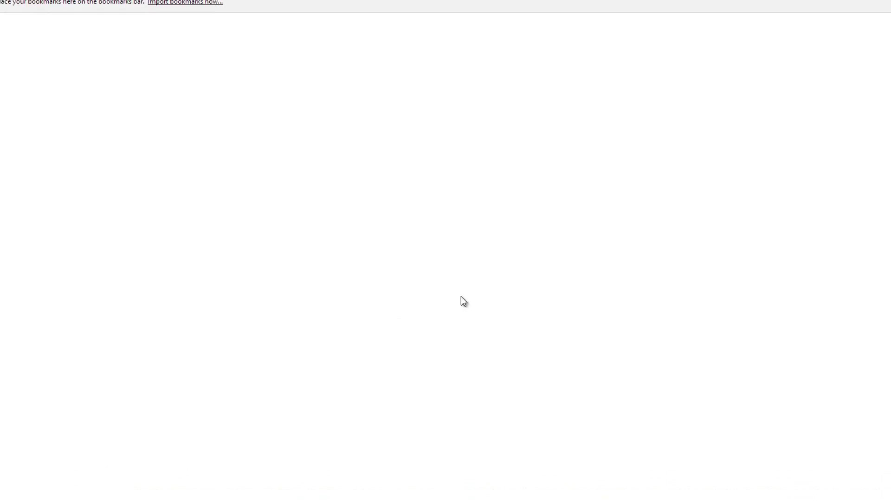
Step: Search Google for 'skydrive' and go to the onedrive.live.com download page
{"action": "left_click", "coordinate": [384, 274]}
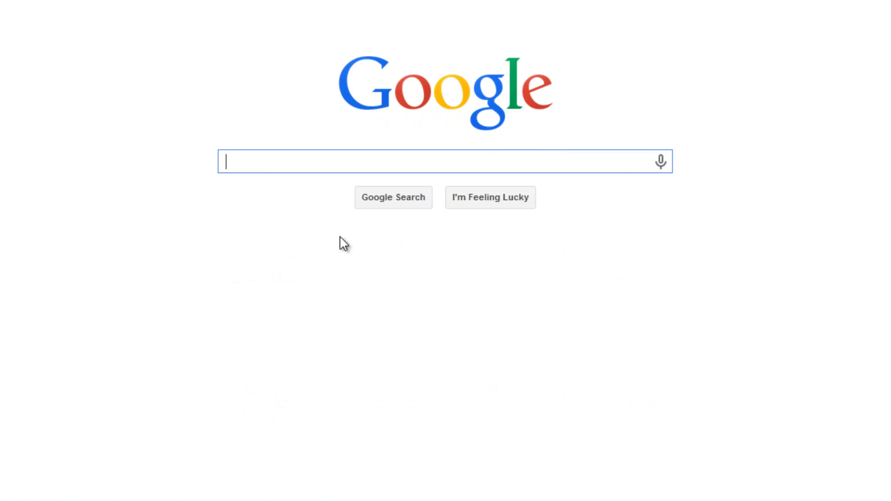
{"action": "type", "text": "skydrive"}
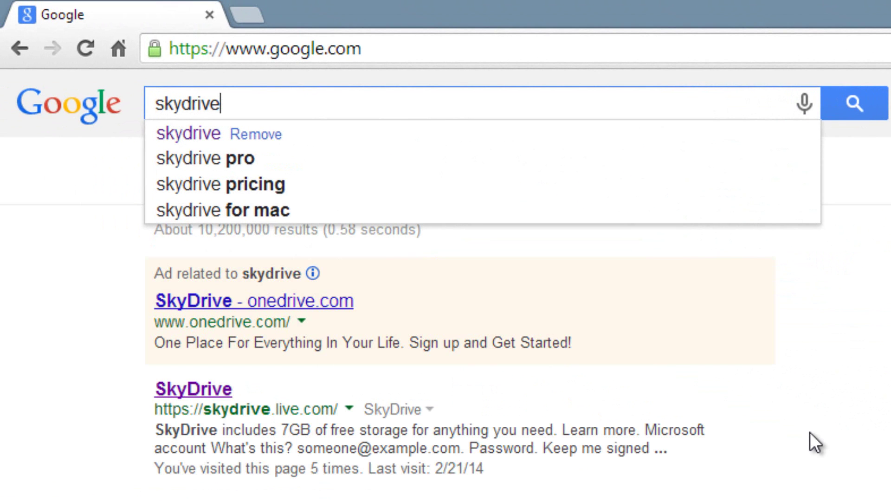
{"action": "left_click", "coordinate": [198, 389]}
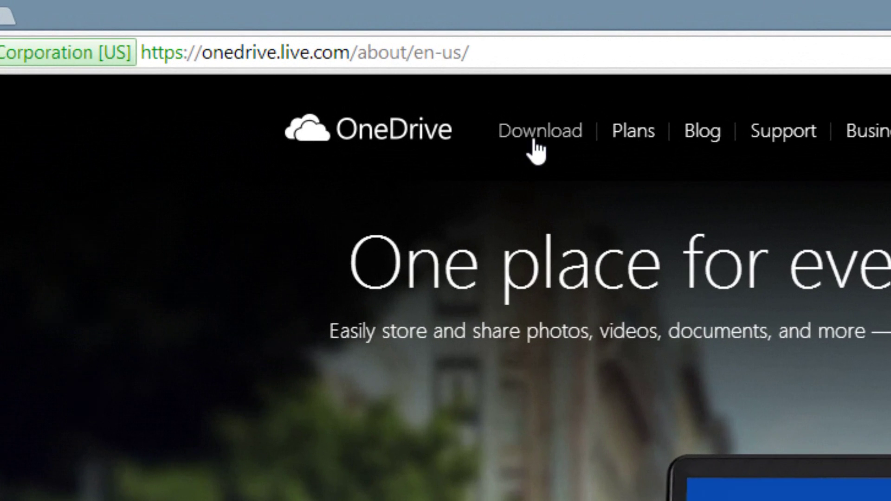
{"action": "left_click", "coordinate": [534, 142]}
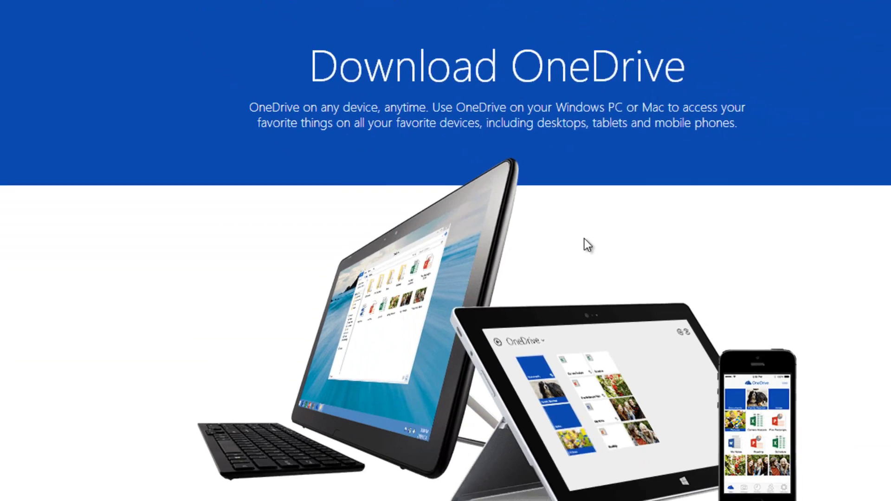
Step: Scroll through the Download OneDrive page's desktop and tablet app sections
{"action": "scroll", "coordinate": [584, 239], "scroll_direction": "down", "scroll_amount": 5}
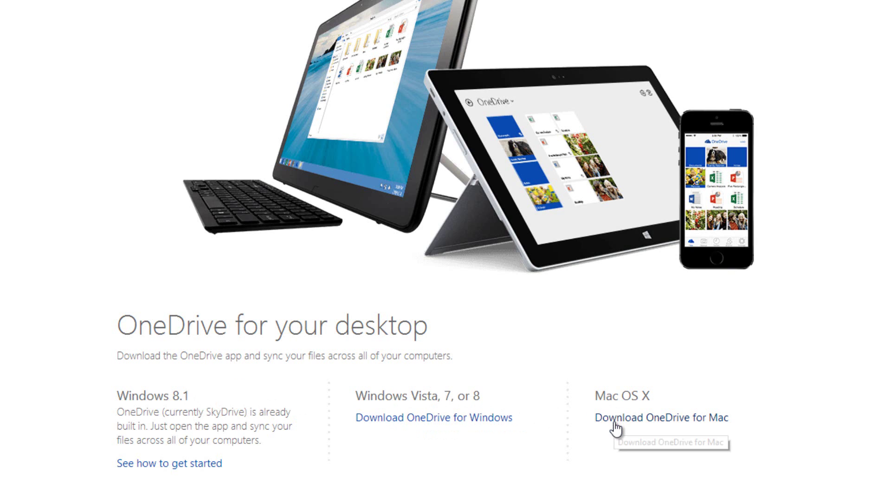
{"action": "scroll", "coordinate": [619, 427], "scroll_direction": "down", "scroll_amount": 3}
{"action": "scroll", "coordinate": [619, 427], "scroll_direction": "down", "scroll_amount": 3}
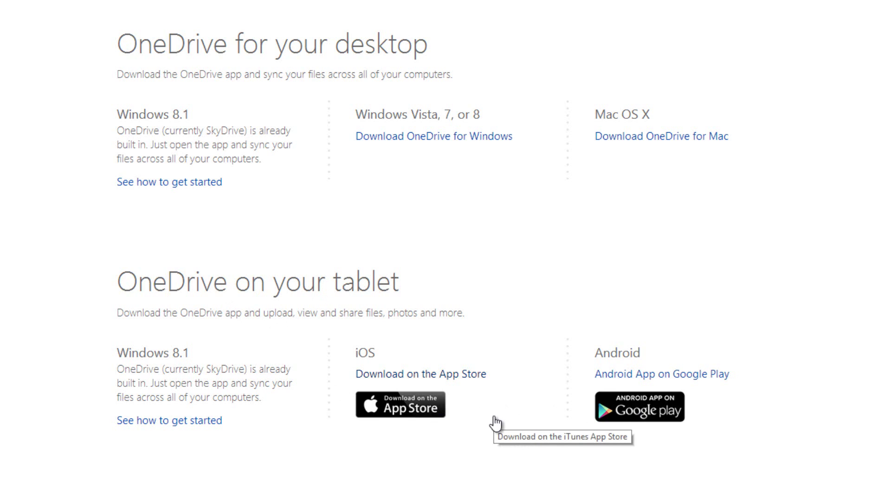
{"action": "scroll", "coordinate": [493, 417], "scroll_direction": "up", "scroll_amount": 6}
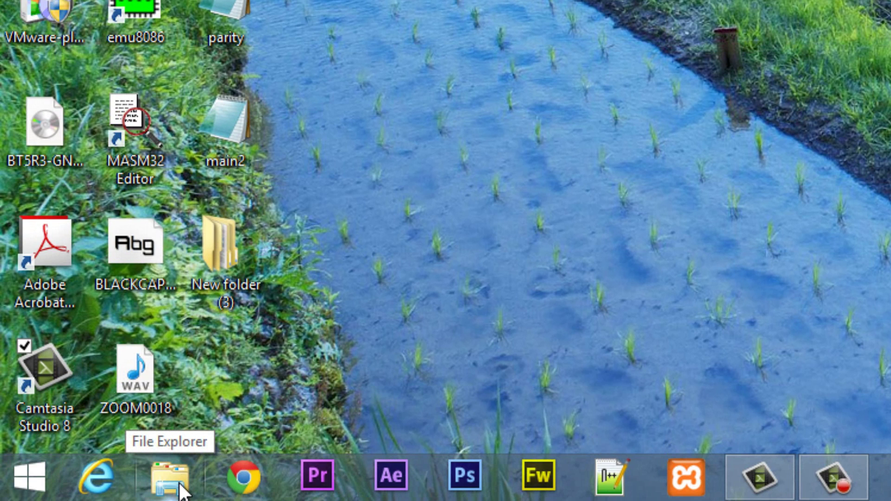
Step: Check the SkyDrive folder in File Explorer, which lists Documents, Pictures and Document1
{"action": "left_click", "coordinate": [179, 488]}
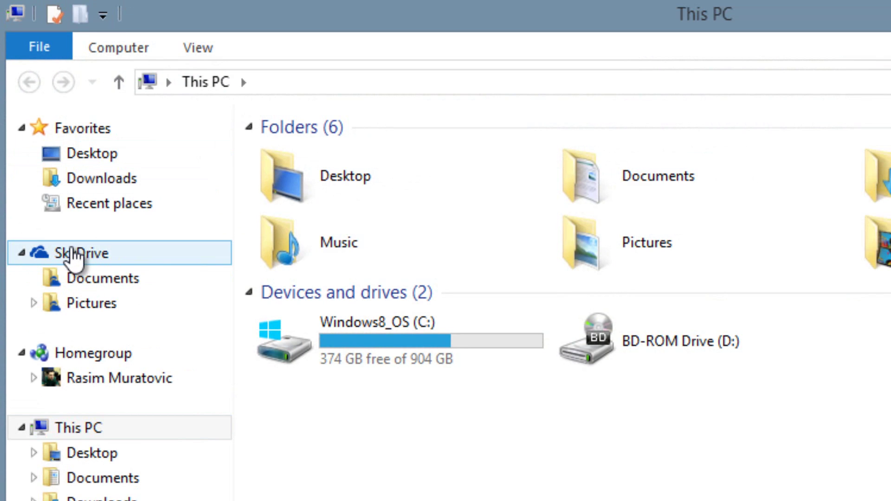
{"action": "left_click", "coordinate": [73, 253]}
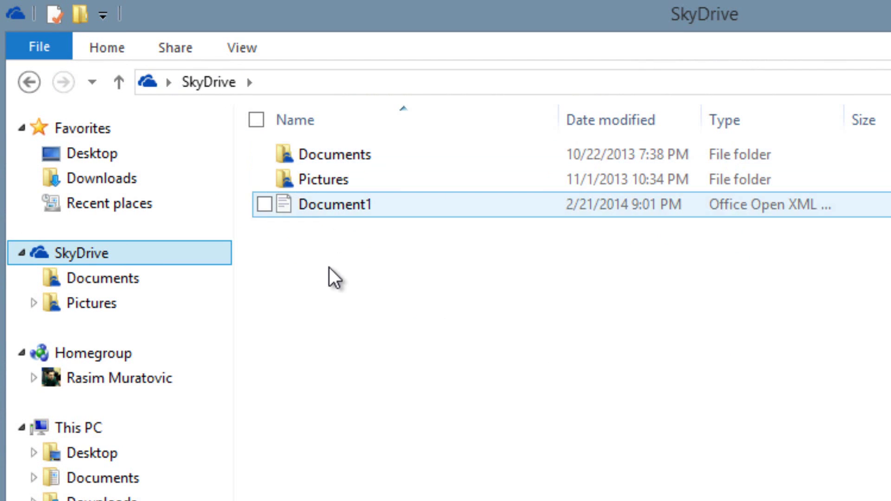
{"action": "right_click", "coordinate": [329, 269]}
{"action": "left_click", "coordinate": [383, 275]}
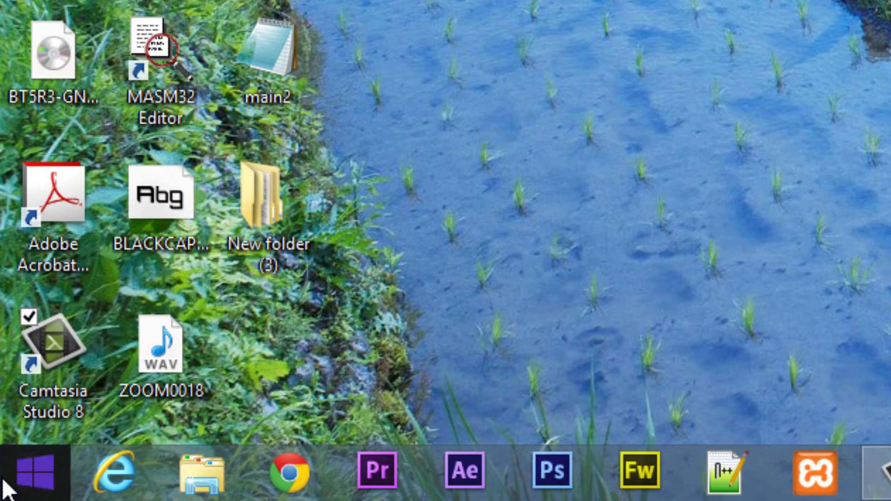
Step: Open the SkyDrive Windows 8 app, browse its empty Documents folder, then return to the desktop
{"action": "left_click", "coordinate": [30, 472]}
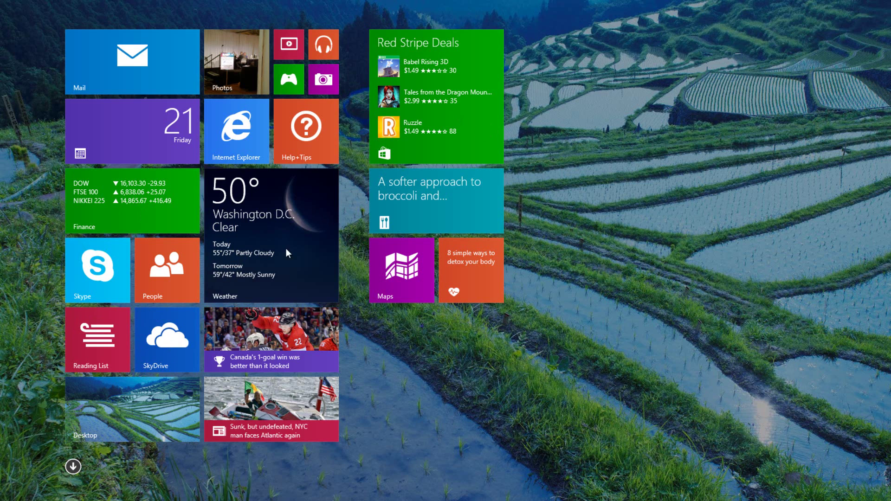
{"action": "left_click", "coordinate": [171, 350]}
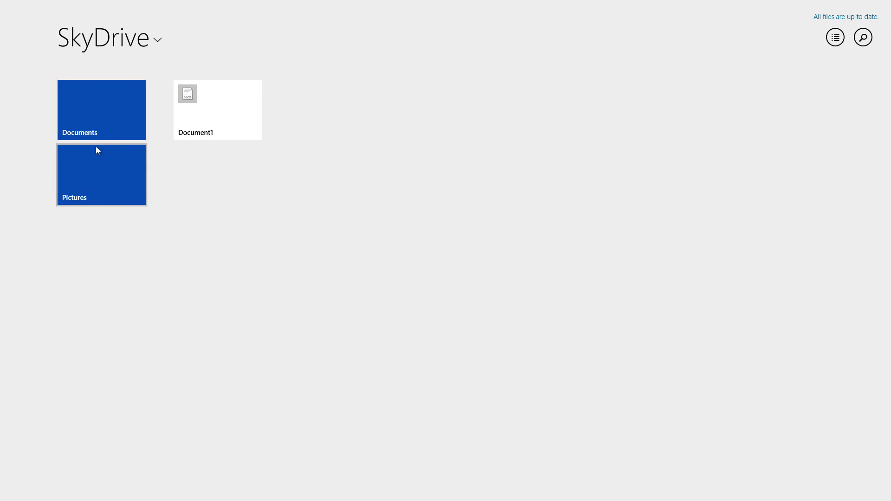
{"action": "left_click", "coordinate": [105, 121]}
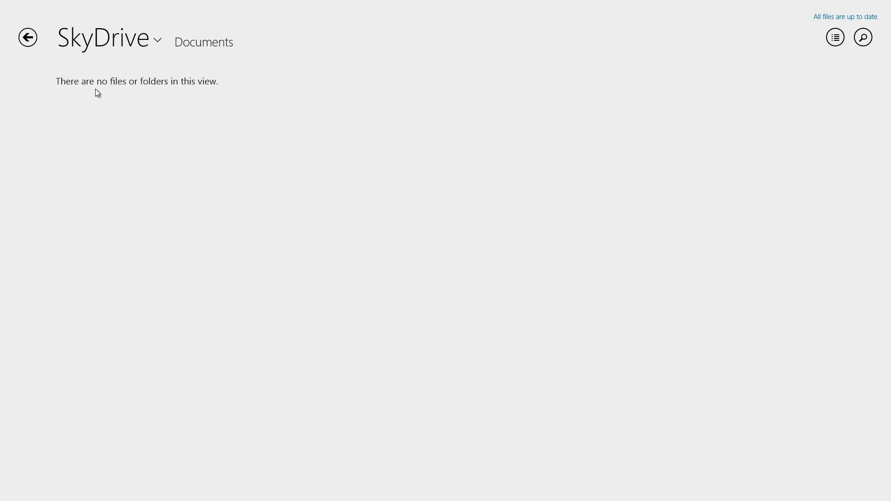
{"action": "left_click", "coordinate": [28, 38]}
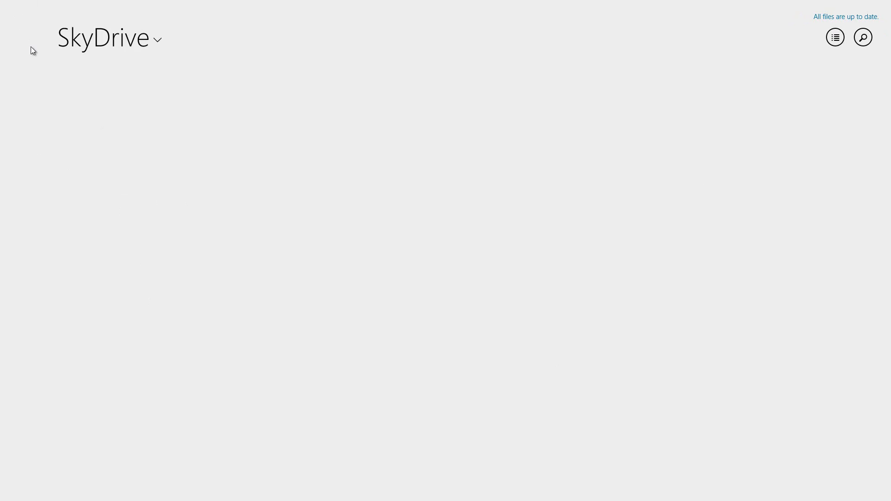
{"action": "left_click", "coordinate": [26, 23]}
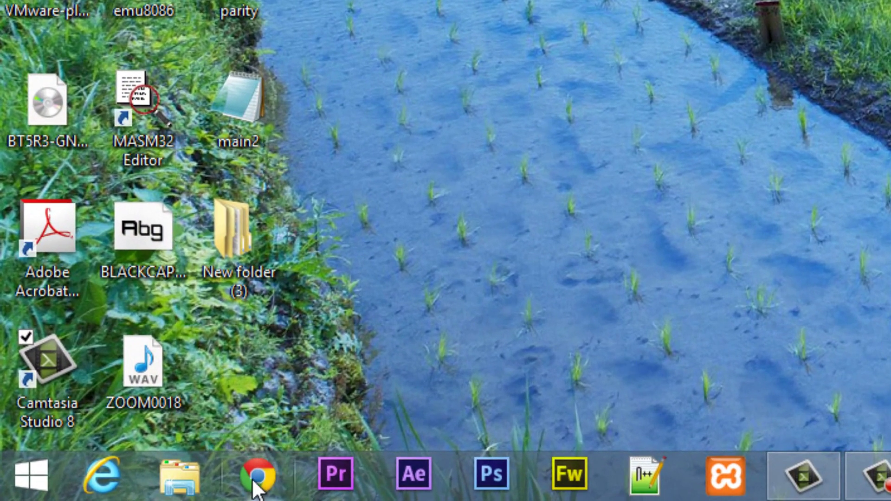
Step: Reopen Chrome, search Google for 'skydrive' and go to the OneDrive sign-in page
{"action": "left_click", "coordinate": [264, 485]}
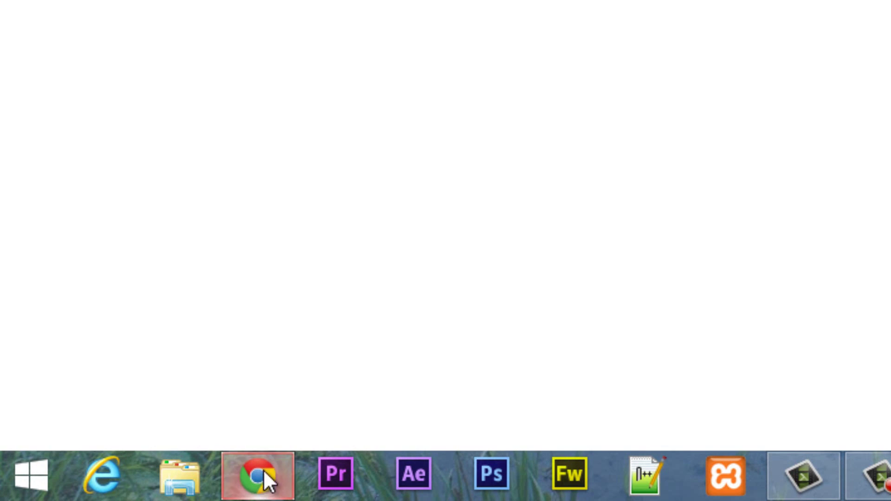
{"action": "left_click", "coordinate": [592, 70]}
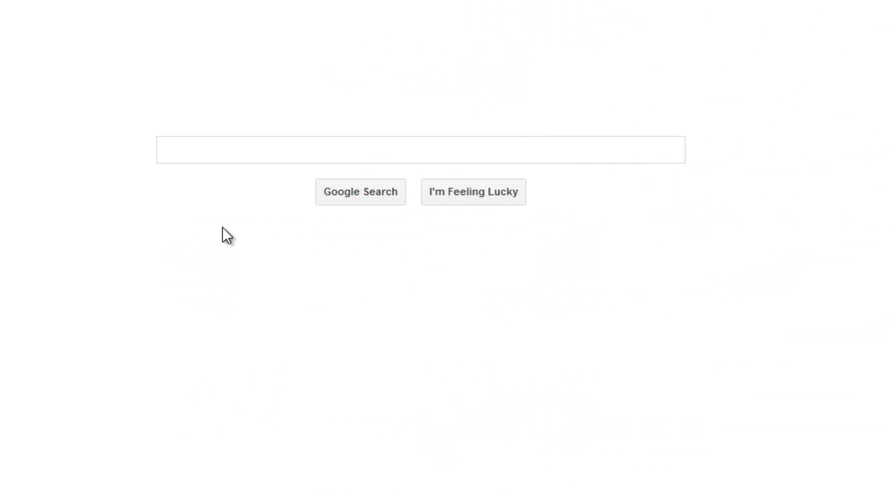
{"action": "type", "text": "skydriv"}
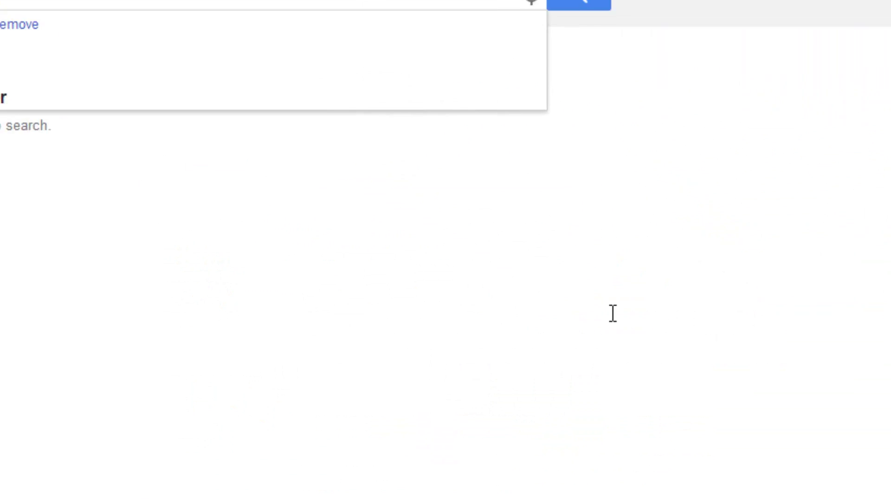
{"action": "type", "text": "e"}
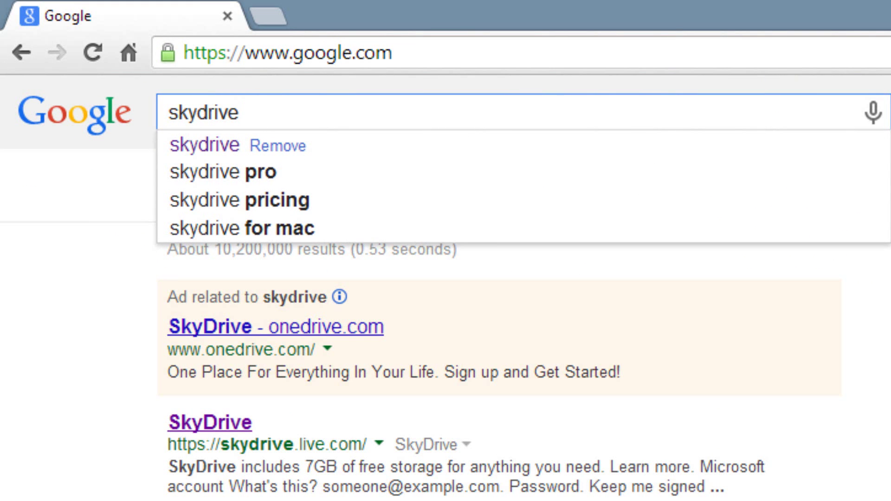
{"action": "left_click", "coordinate": [209, 421]}
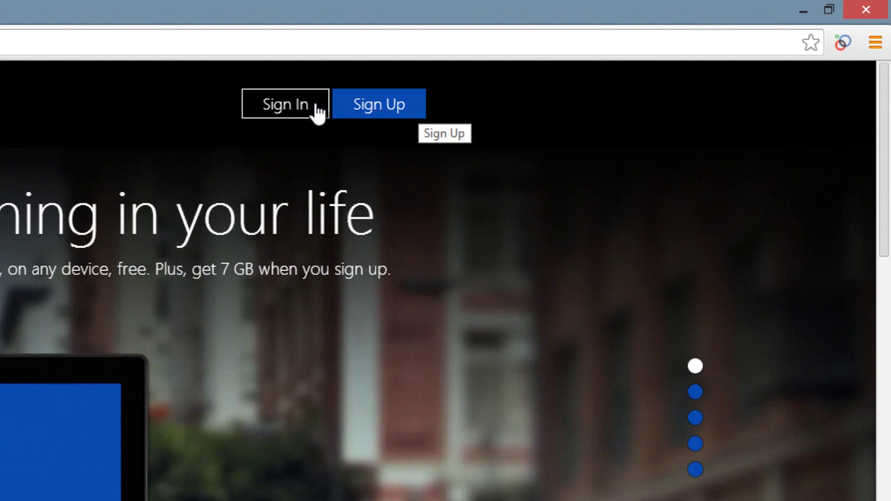
{"action": "left_click", "coordinate": [267, 103]}
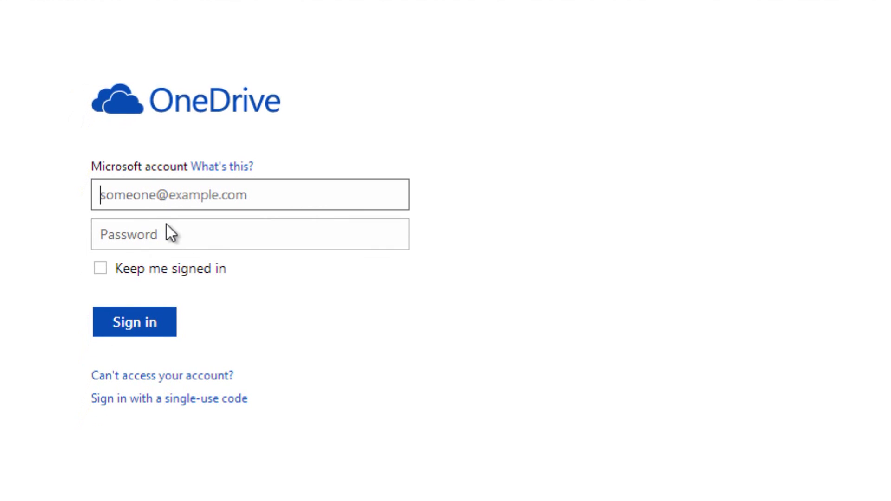
Step: Fill in the saved Microsoft account e-mail and type the account password
{"action": "type", "text": "ras"}
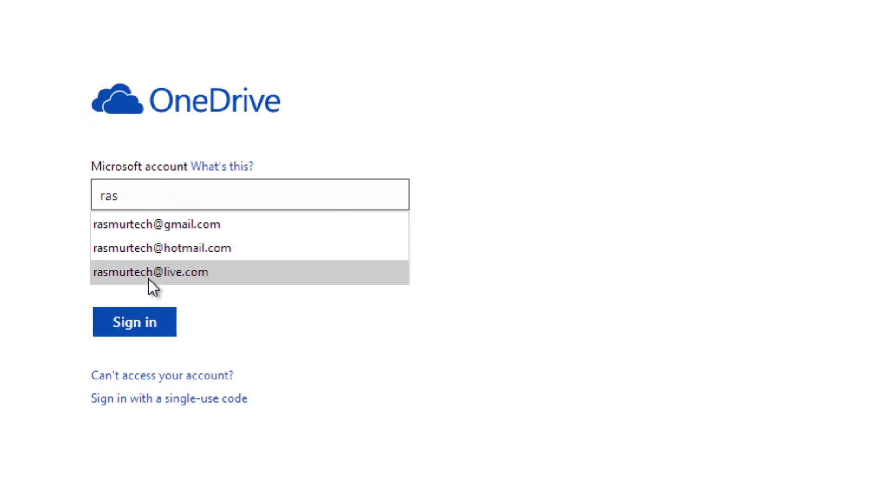
{"action": "left_click", "coordinate": [175, 274]}
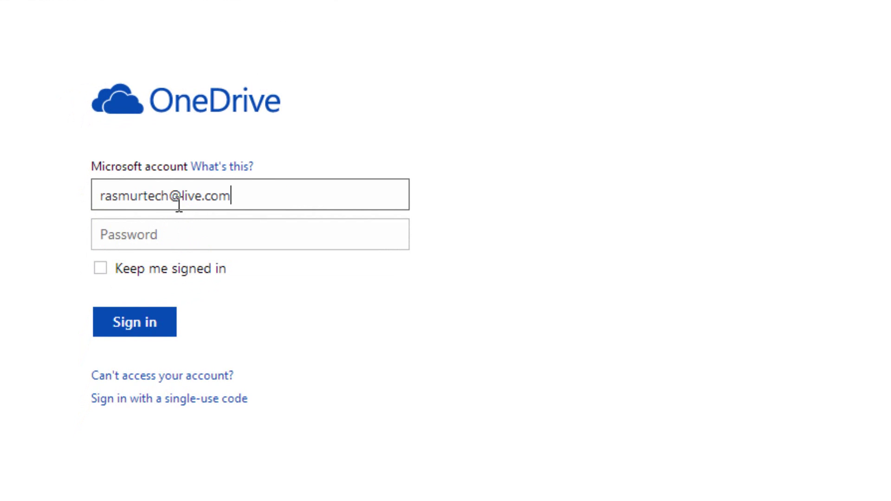
{"action": "left_click", "coordinate": [230, 238]}
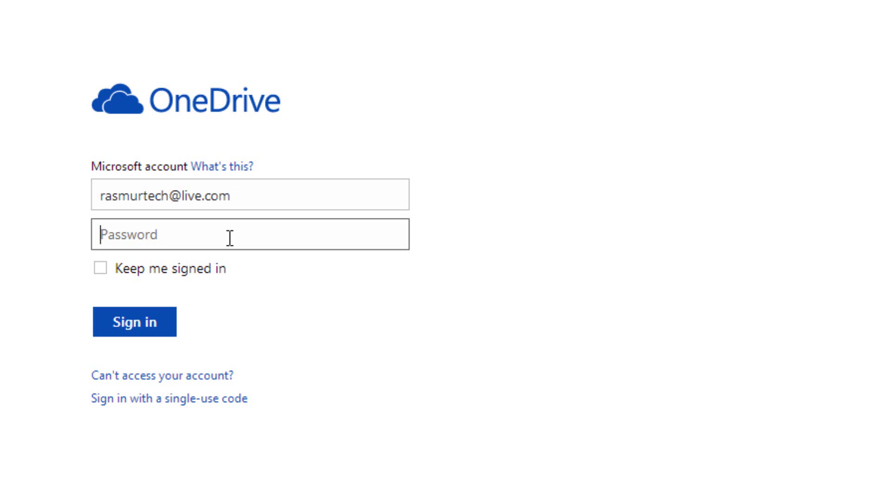
{"action": "type", "text": "•••••••••"}
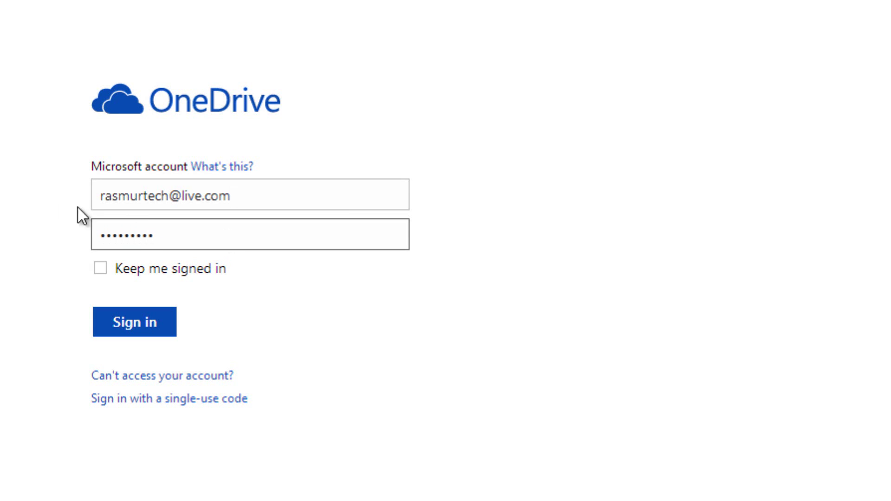
Step: Sign in to OneDrive with the entered account credentials
{"action": "left_click", "coordinate": [133, 325]}
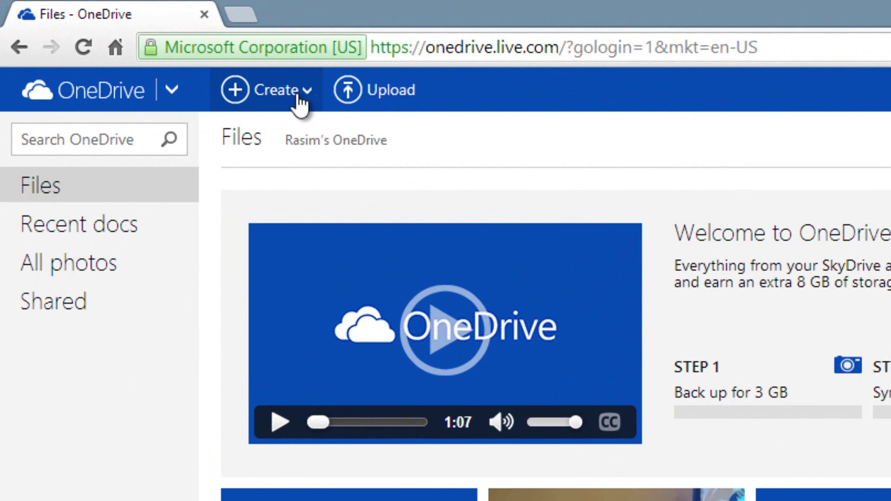
Step: Create a folder named 'test' via Create > Folder and open it
{"action": "left_click", "coordinate": [242, 78]}
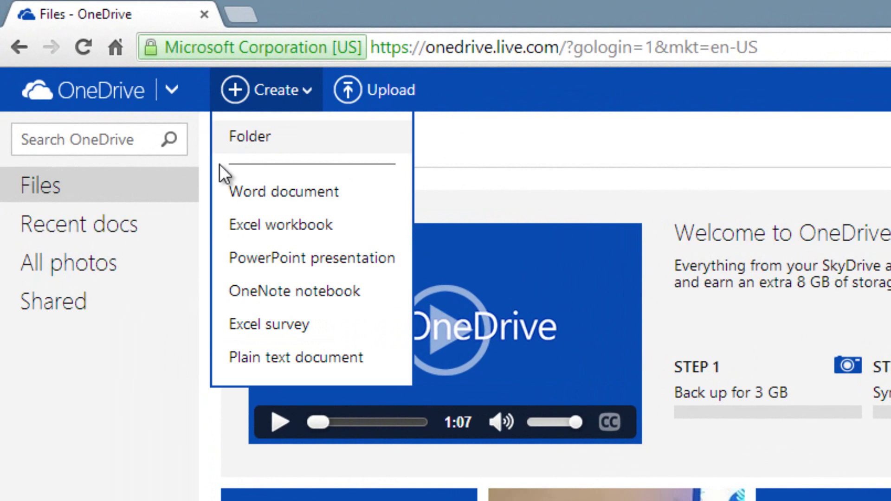
{"action": "left_click", "coordinate": [236, 147]}
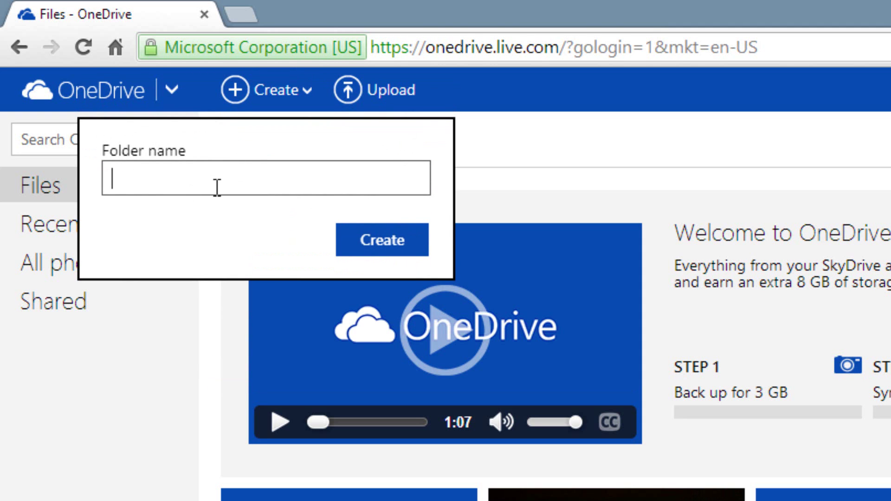
{"action": "type", "text": "test"}
{"action": "left_click", "coordinate": [382, 240]}
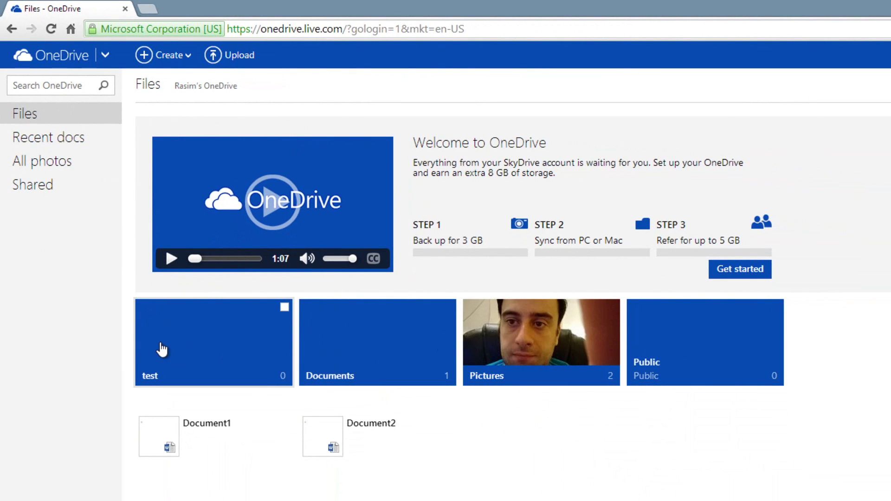
{"action": "left_click", "coordinate": [196, 348]}
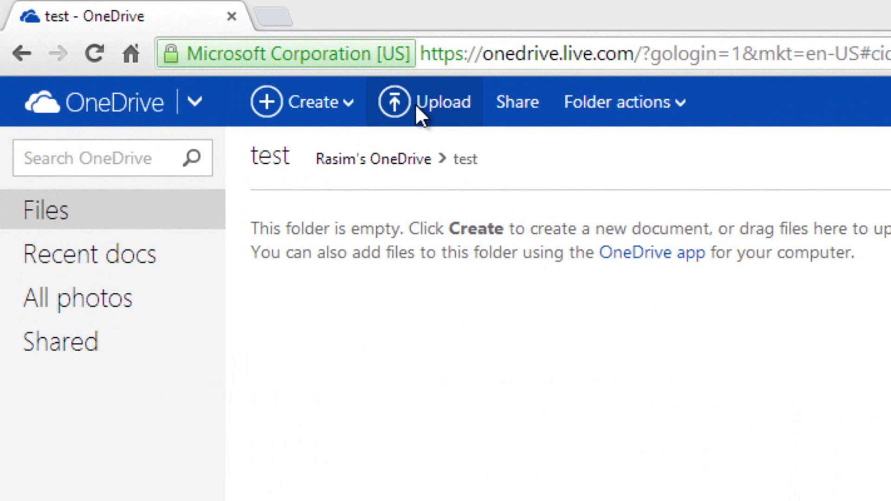
Step: Cancel an upload without picking a file, then show the Create menu's item types
{"action": "left_click", "coordinate": [415, 104]}
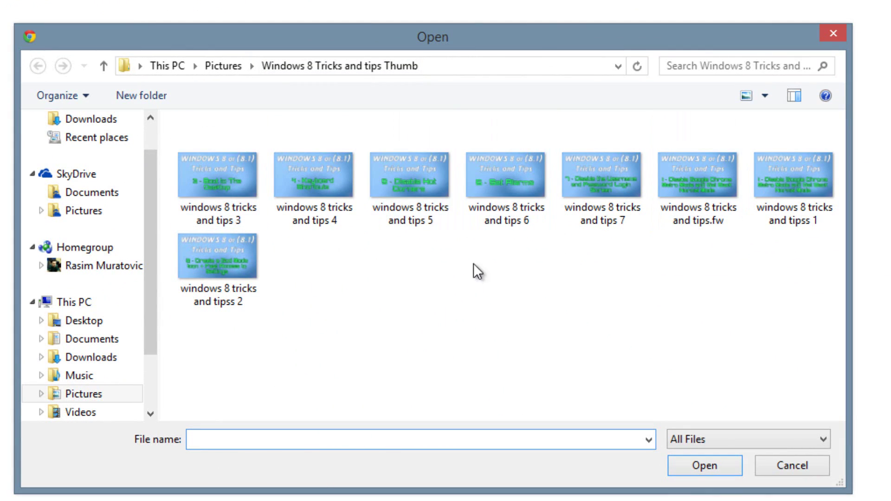
{"action": "left_click", "coordinate": [833, 33]}
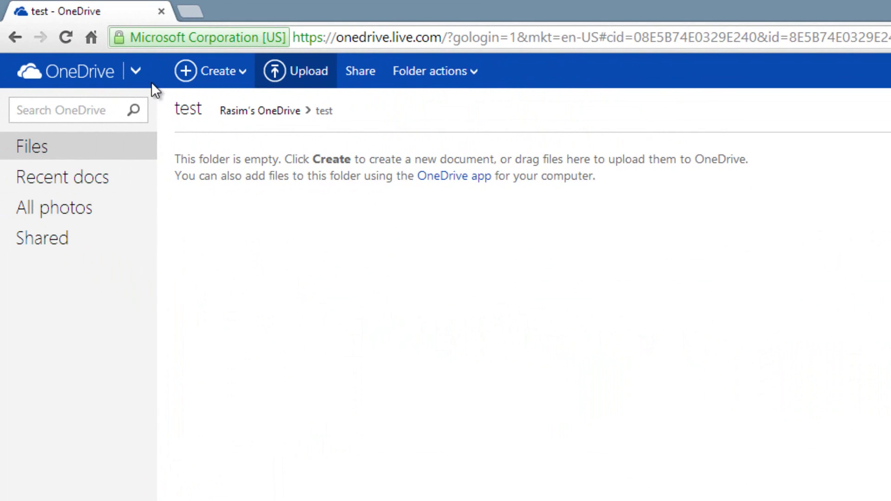
{"action": "left_click", "coordinate": [234, 78]}
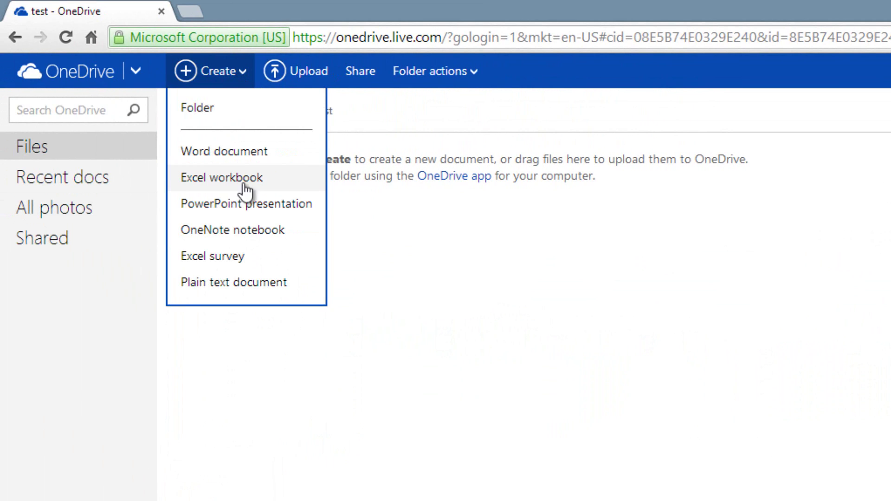
Step: Create a new Word document, Document1, in 'test' and type 'test' into it
{"action": "left_click", "coordinate": [248, 158]}
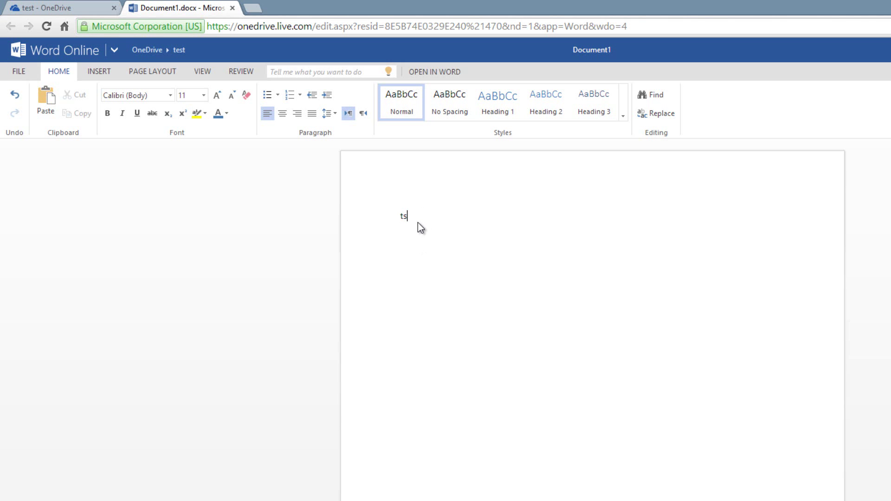
{"action": "key", "text": "BackSpace"}
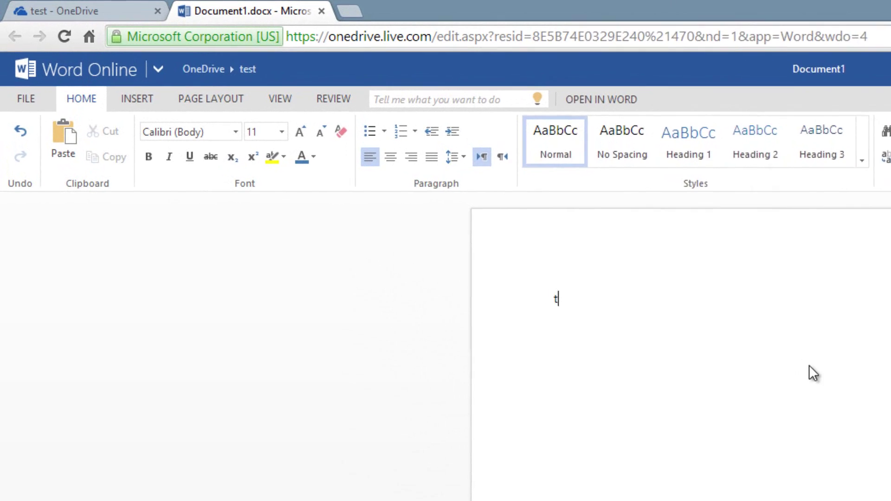
{"action": "type", "text": "est"}
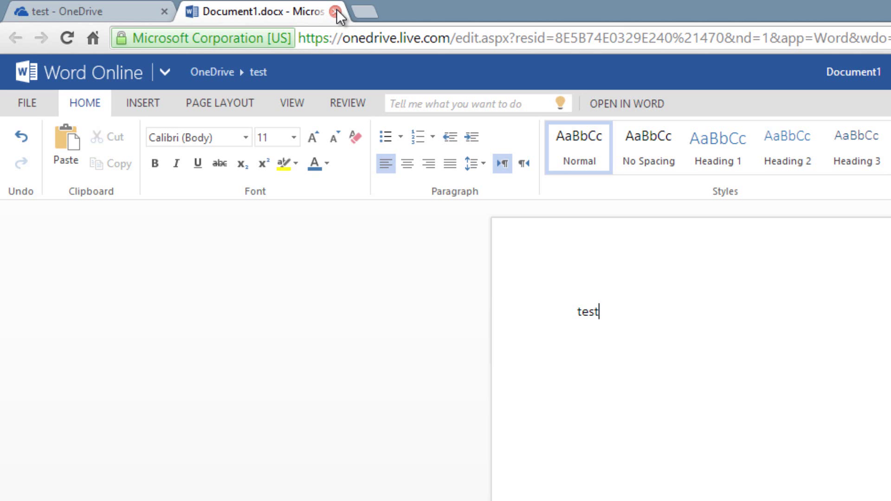
{"action": "left_click", "coordinate": [26, 103]}
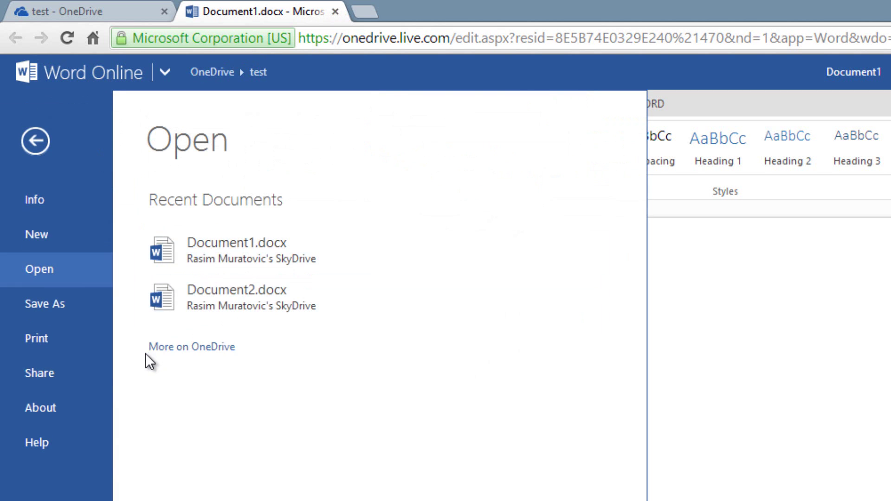
{"action": "left_click", "coordinate": [27, 308]}
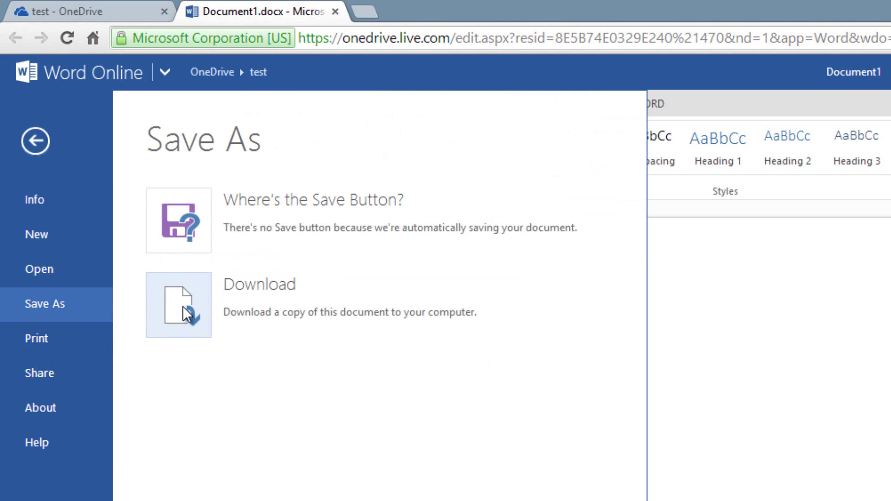
{"action": "left_click", "coordinate": [185, 313]}
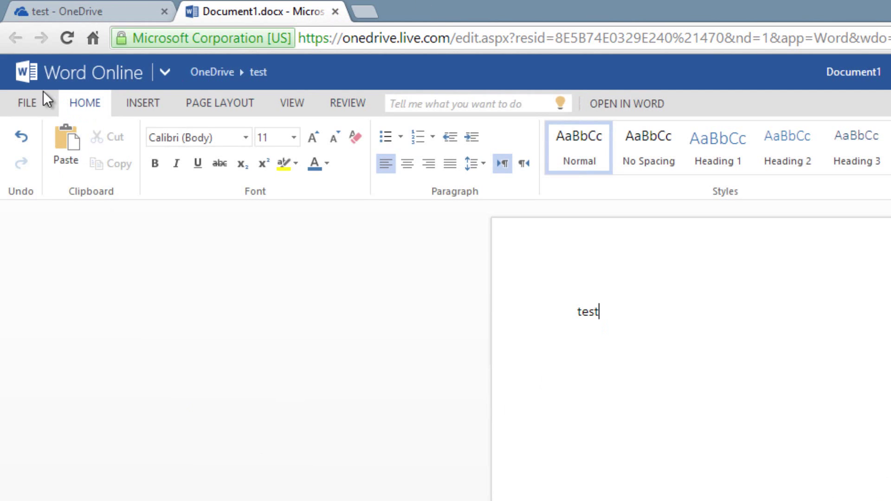
{"action": "left_click", "coordinate": [335, 11]}
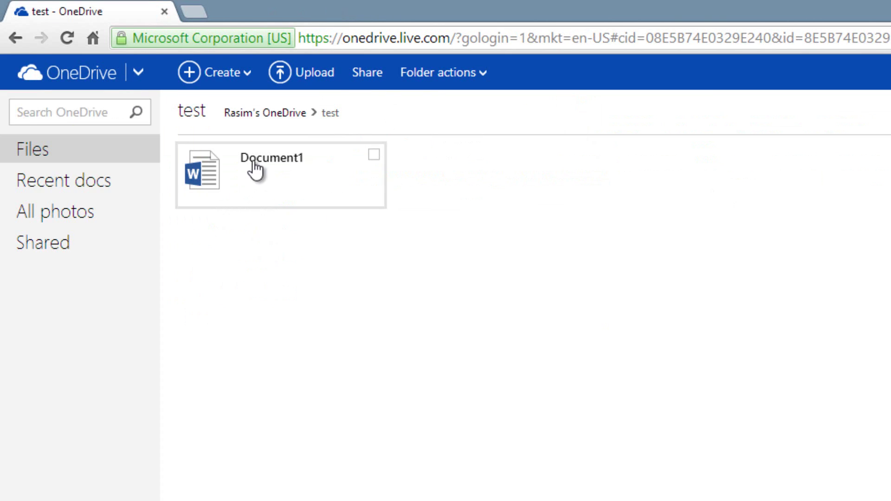
Step: Reopen Document1 from the test folder to check its contents, then open and dismiss the Create list
{"action": "left_click", "coordinate": [281, 181]}
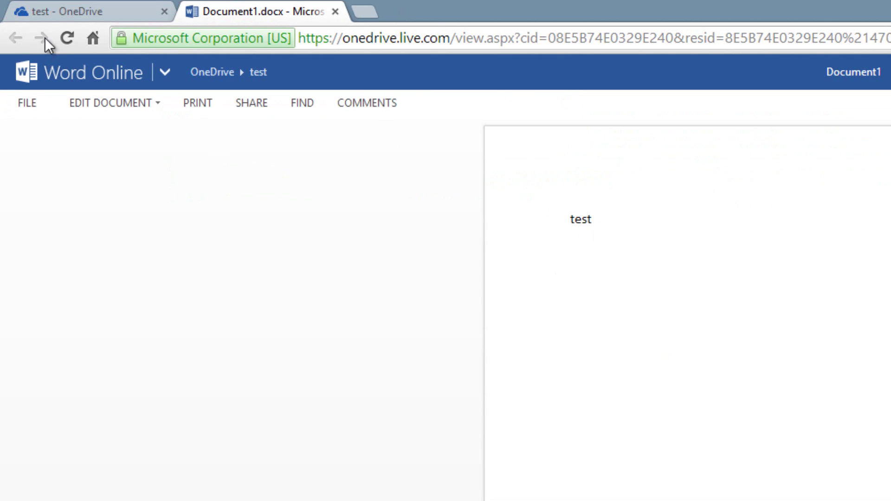
{"action": "left_click", "coordinate": [335, 11]}
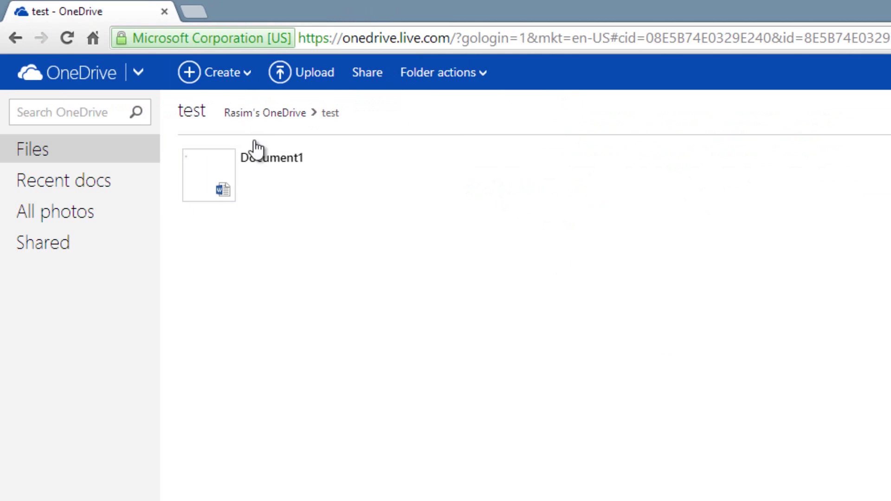
{"action": "left_click", "coordinate": [216, 76]}
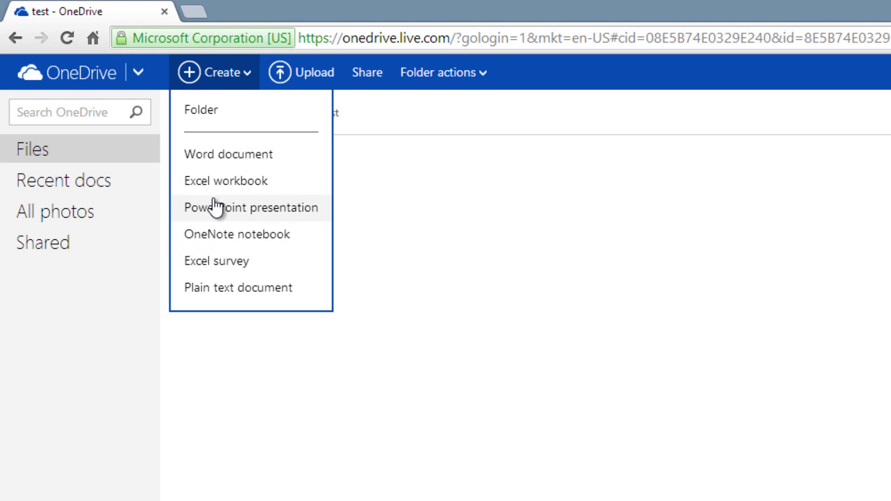
{"action": "left_click", "coordinate": [427, 199]}
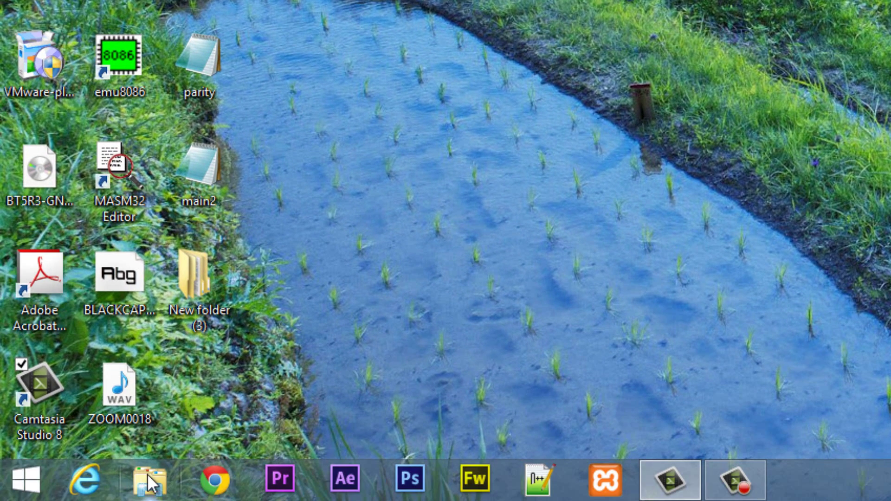
Step: Open the SkyDrive folder in File Explorer and check the synced Document1 file
{"action": "left_click", "coordinate": [152, 483]}
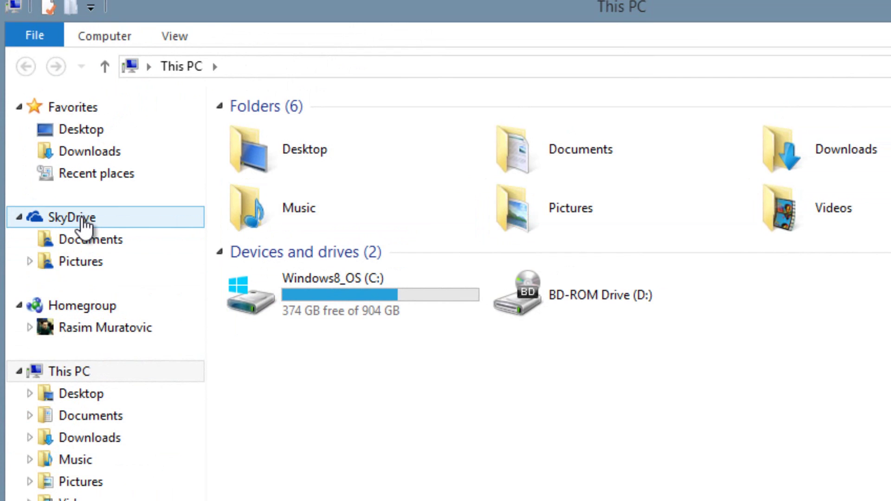
{"action": "left_click", "coordinate": [84, 219]}
{"action": "left_click_drag", "start_coordinate": [367, 238], "coordinate": [303, 228]}
{"action": "left_click", "coordinate": [298, 174]}
{"action": "left_click", "coordinate": [285, 198]}
{"action": "left_click", "coordinate": [293, 177]}
{"action": "left_click", "coordinate": [273, 217]}
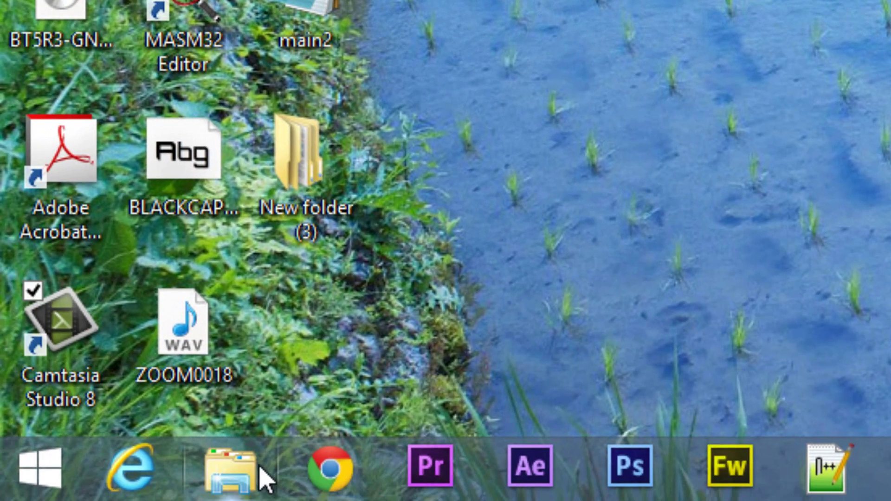
Step: In a new Explorer window, create a folder named 'New folder' inside SkyDrive
{"action": "left_click", "coordinate": [227, 469]}
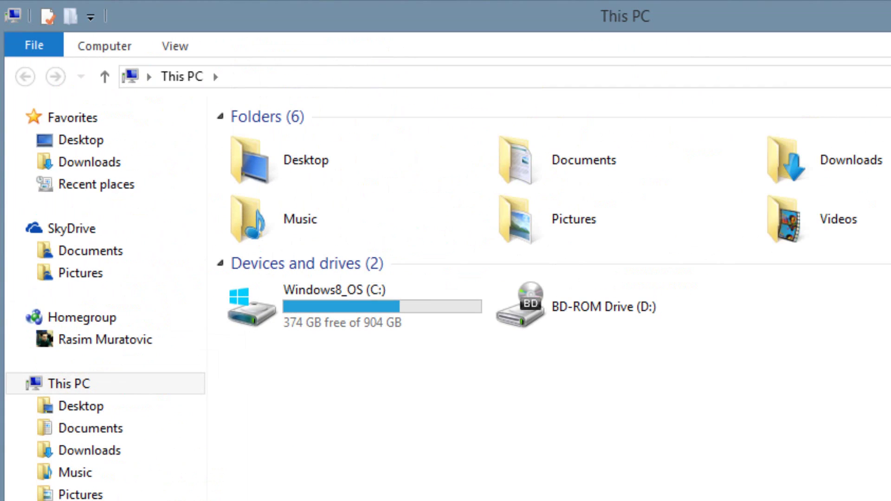
{"action": "left_click", "coordinate": [76, 232]}
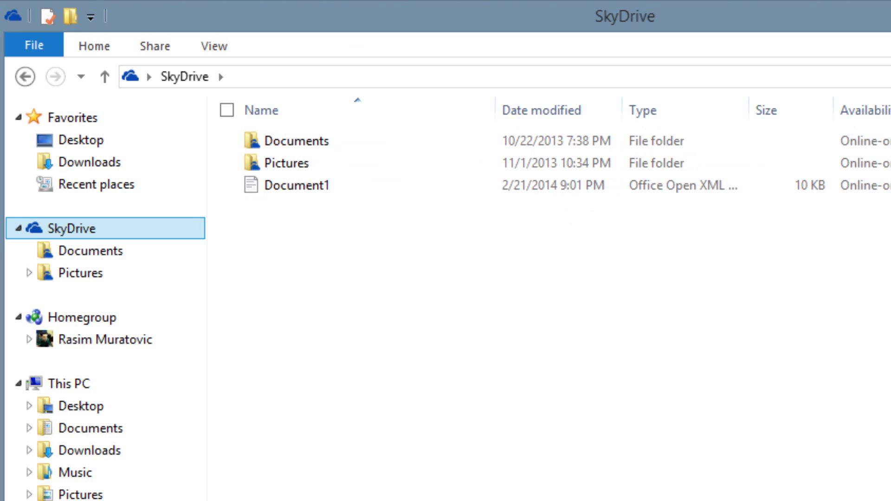
{"action": "right_click", "coordinate": [300, 247]}
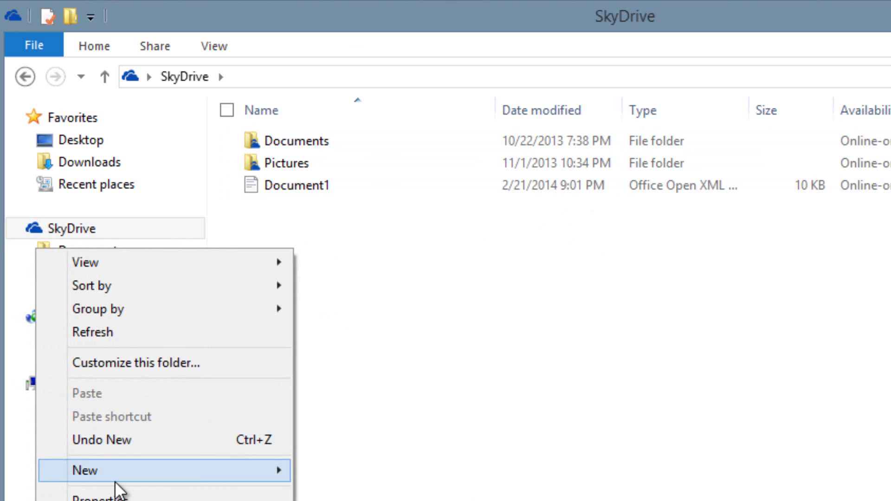
{"action": "left_click", "coordinate": [304, 327]}
{"action": "key", "text": "Return"}
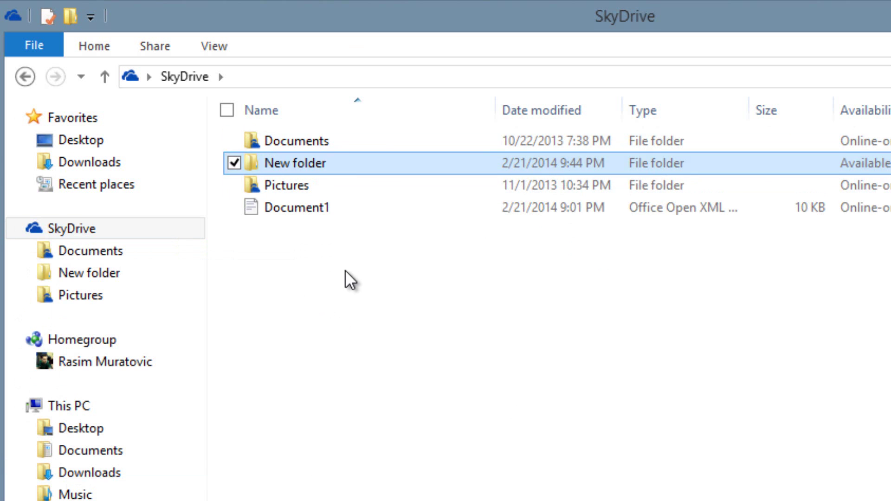